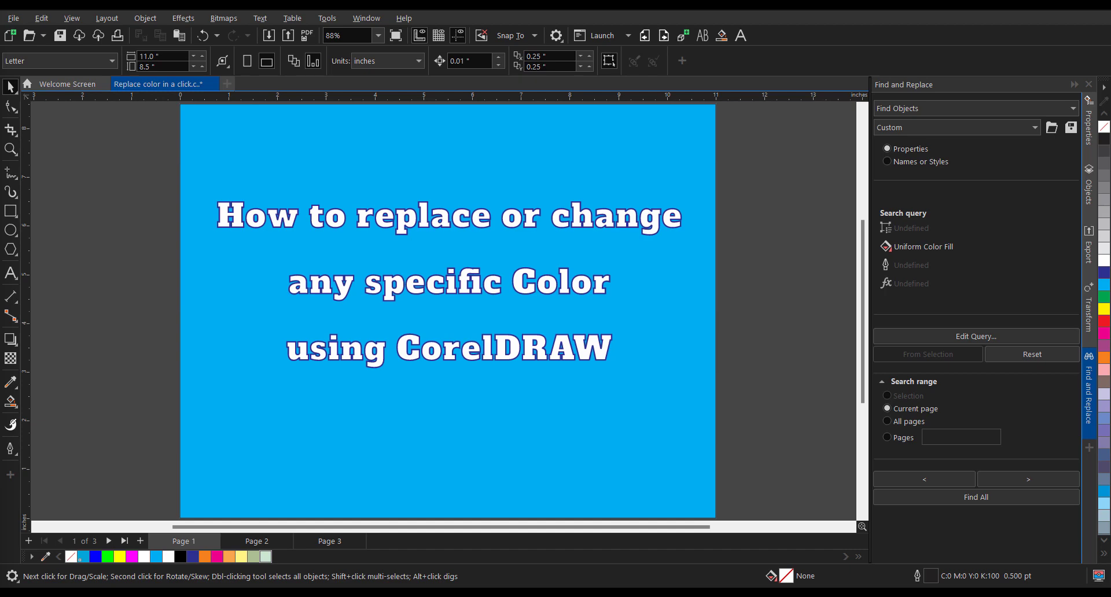
# Zoom out on the blue title page from 88% to 66%.
pyautogui.scroll(-1, 361, 325)
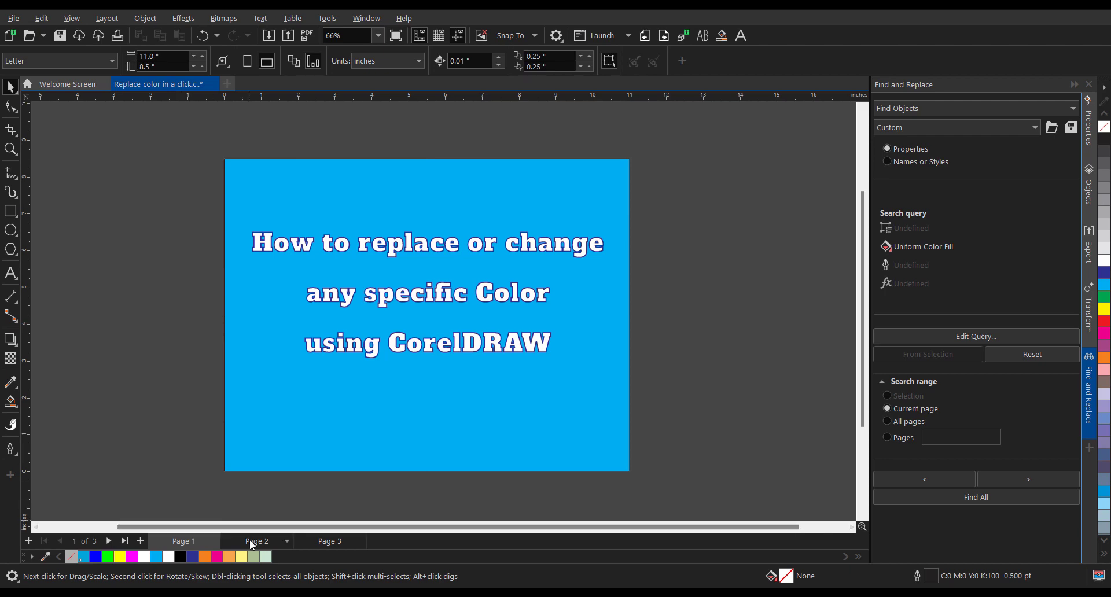
# Show page 2's green-and-blue swirl, undoing a test drag of a green arm so the arms stay put.
pyautogui.click(251, 543)
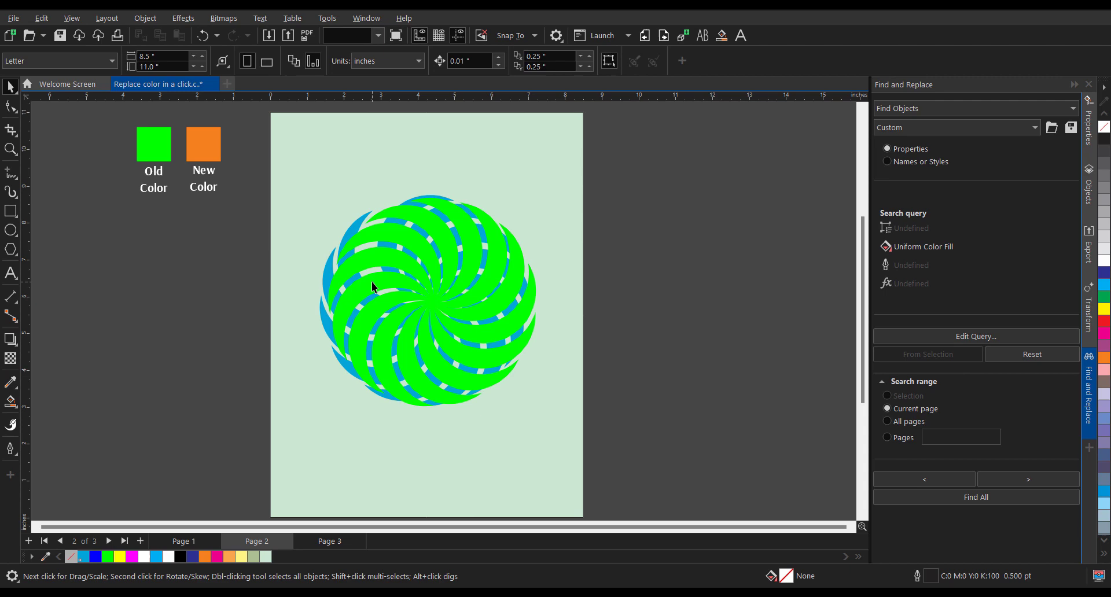
pyautogui.moveTo(371, 283)
pyautogui.mouseDown()
pyautogui.moveTo(327, 319)
pyautogui.moveTo(372, 393)
pyautogui.moveTo(448, 446)
pyautogui.mouseUp()
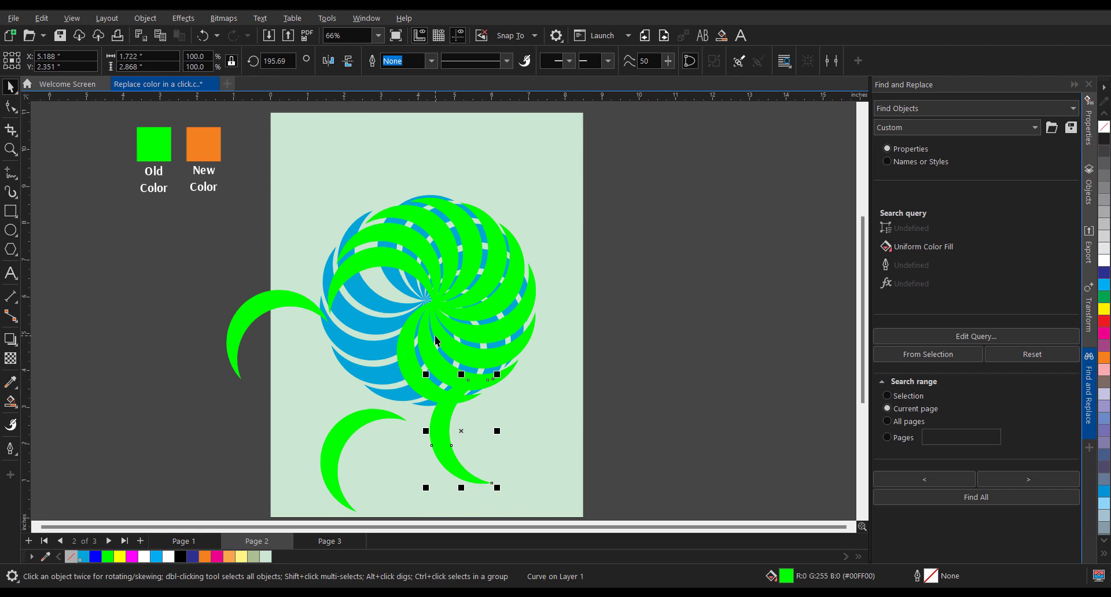
pyautogui.hotkey('ctrl', 'z')
pyautogui.hotkey('ctrl', 'z')
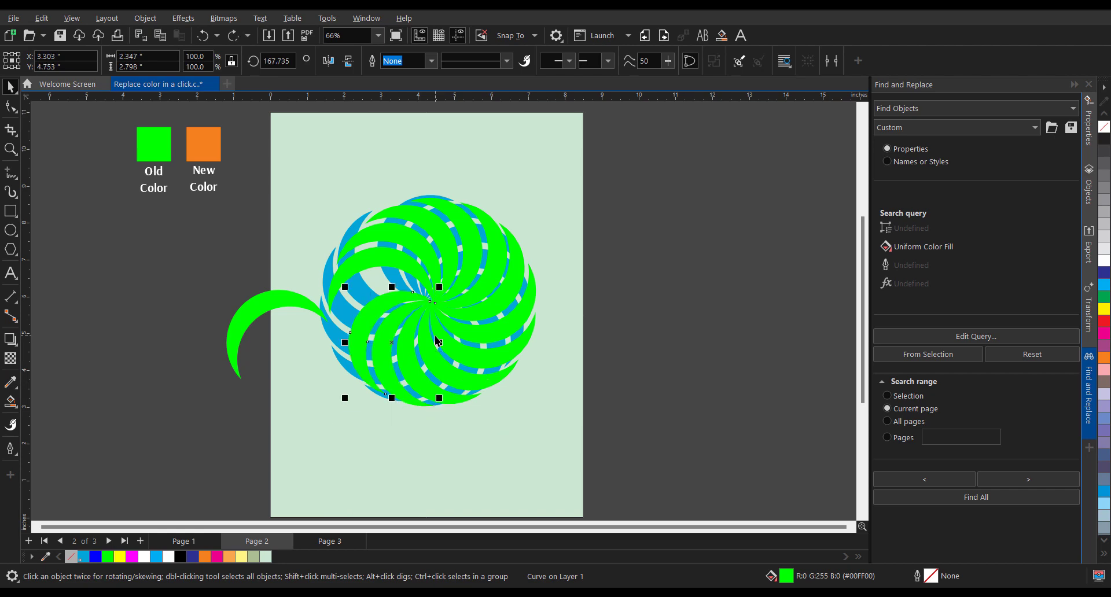
pyautogui.hotkey('ctrl', 'z')
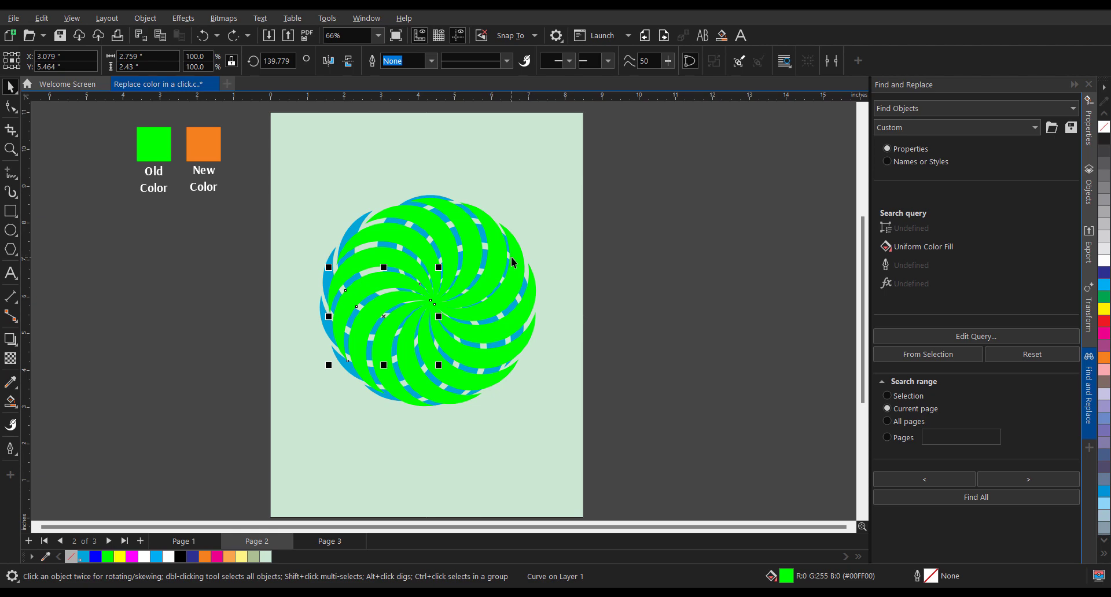
pyautogui.moveTo(329, 540)
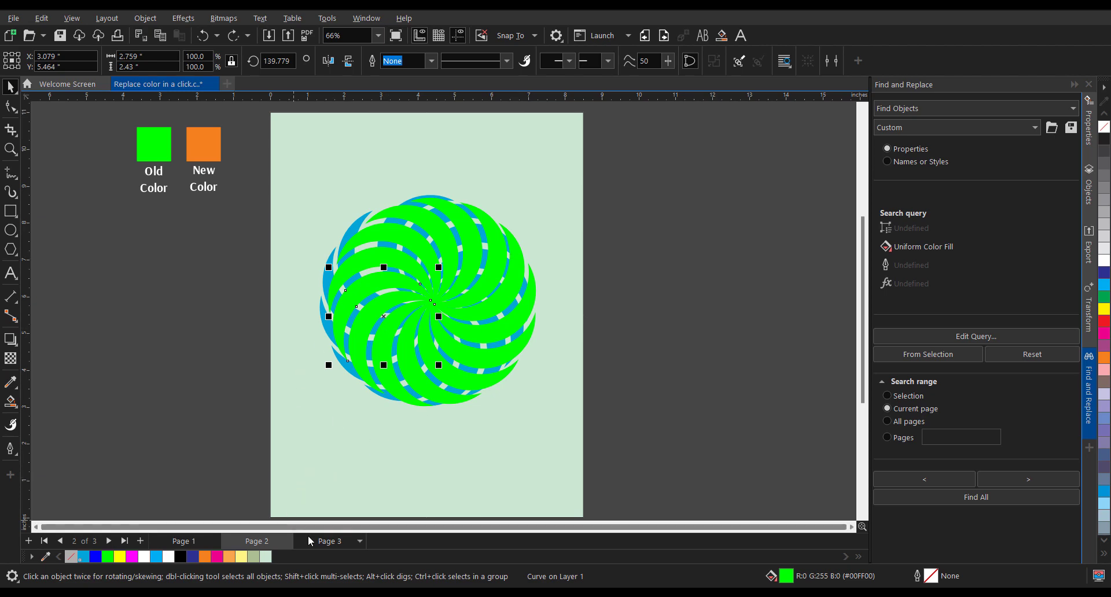
pyautogui.click(309, 541)
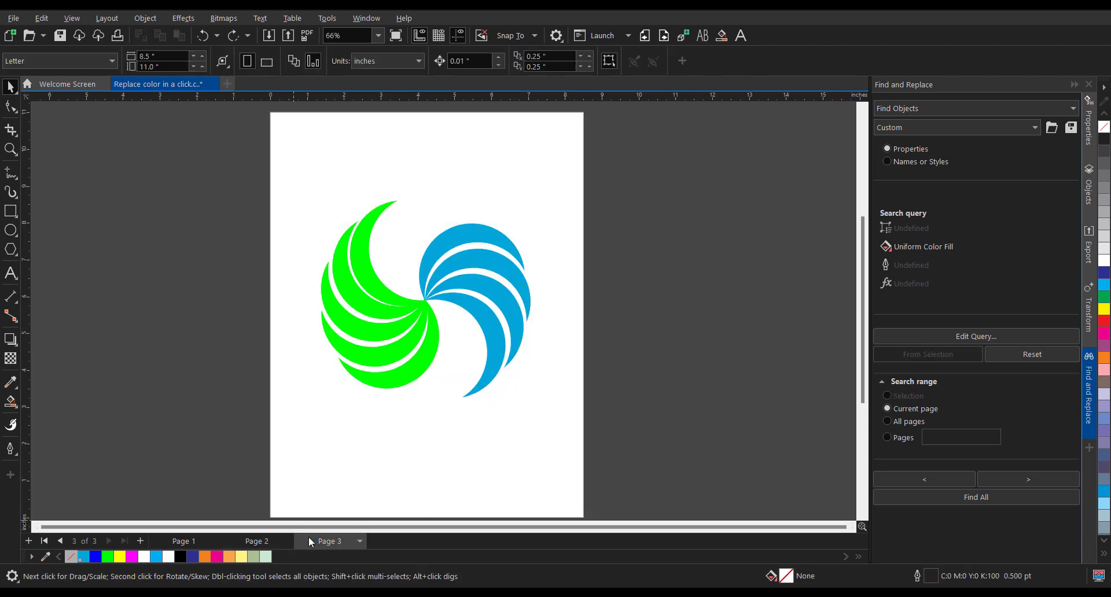
pyautogui.click(267, 543)
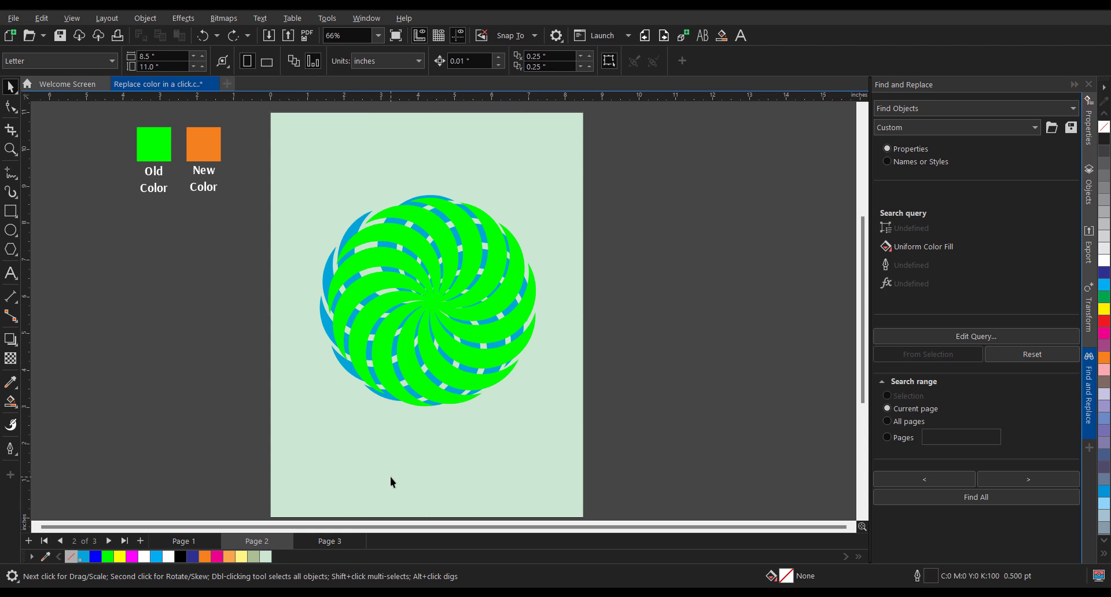
pyautogui.click(383, 411)
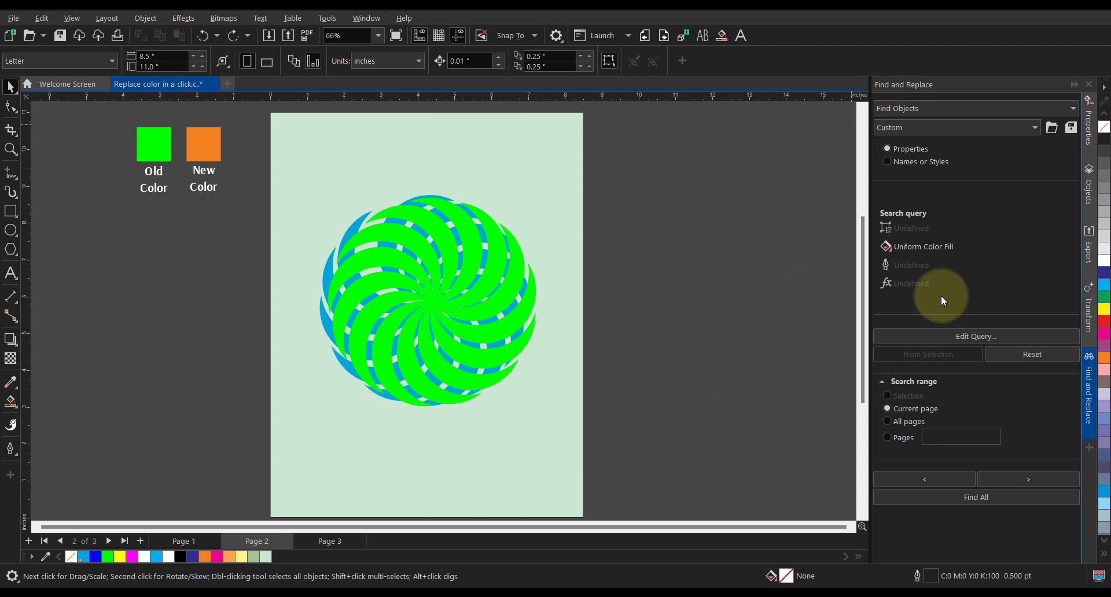
pyautogui.click(1091, 449)
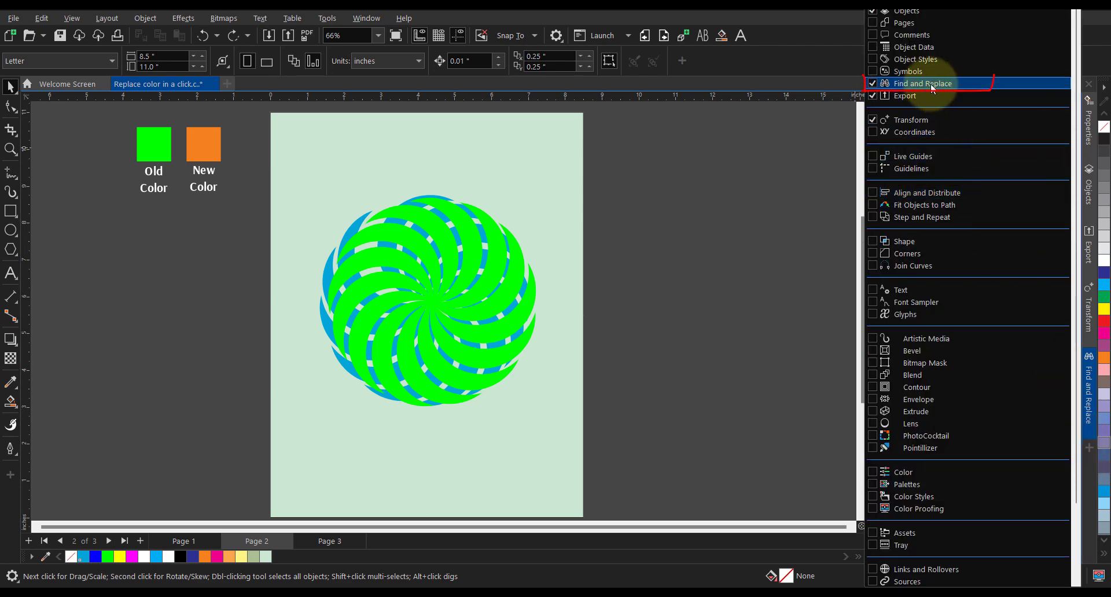
pyautogui.click(366, 18)
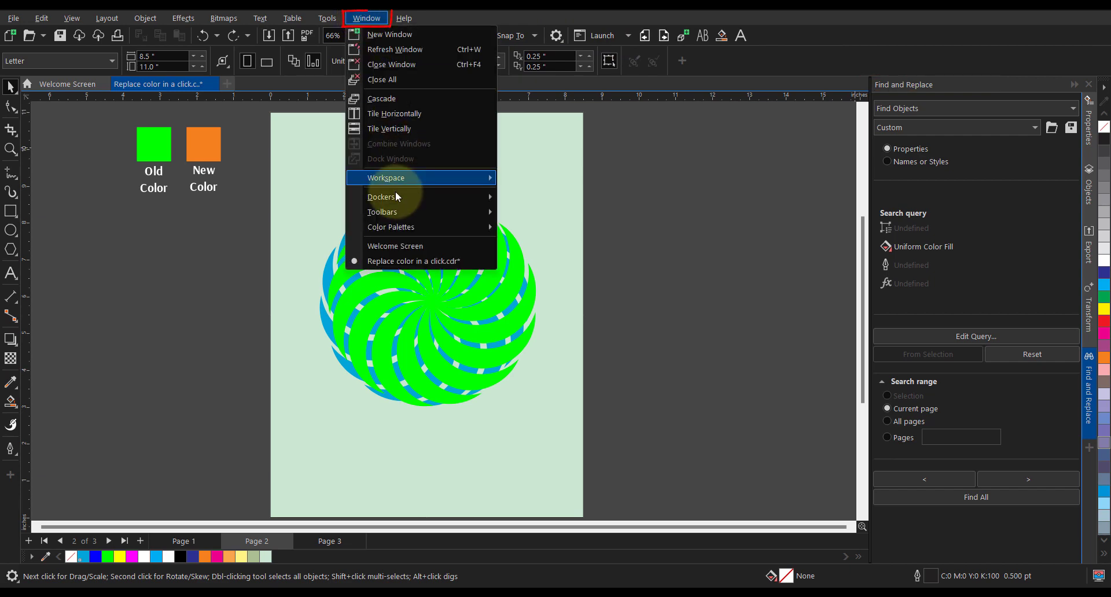
pyautogui.moveTo(381, 197)
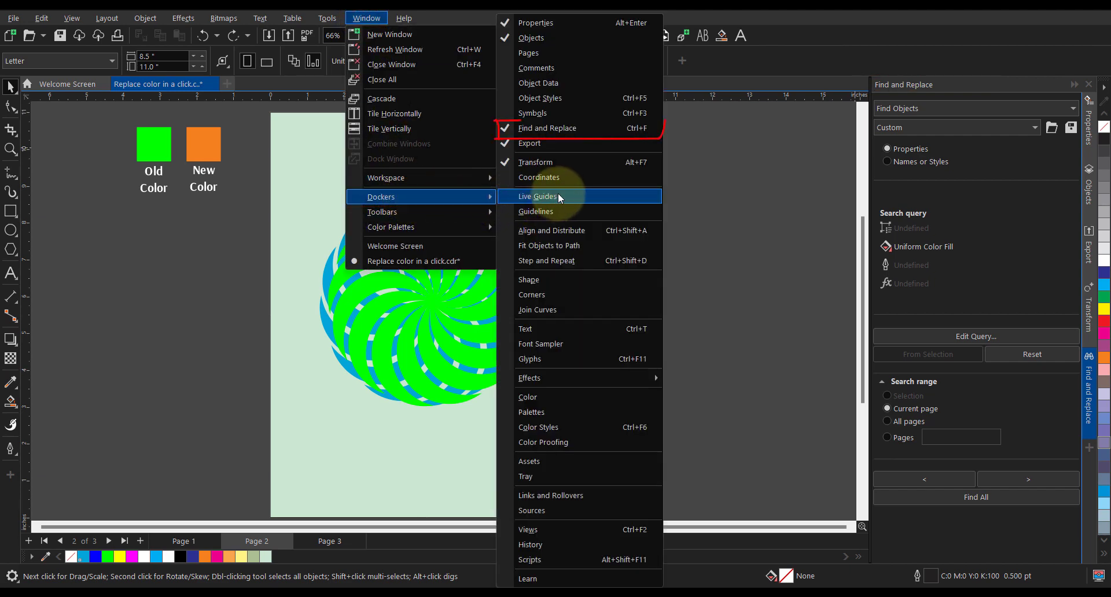
pyautogui.click(559, 128)
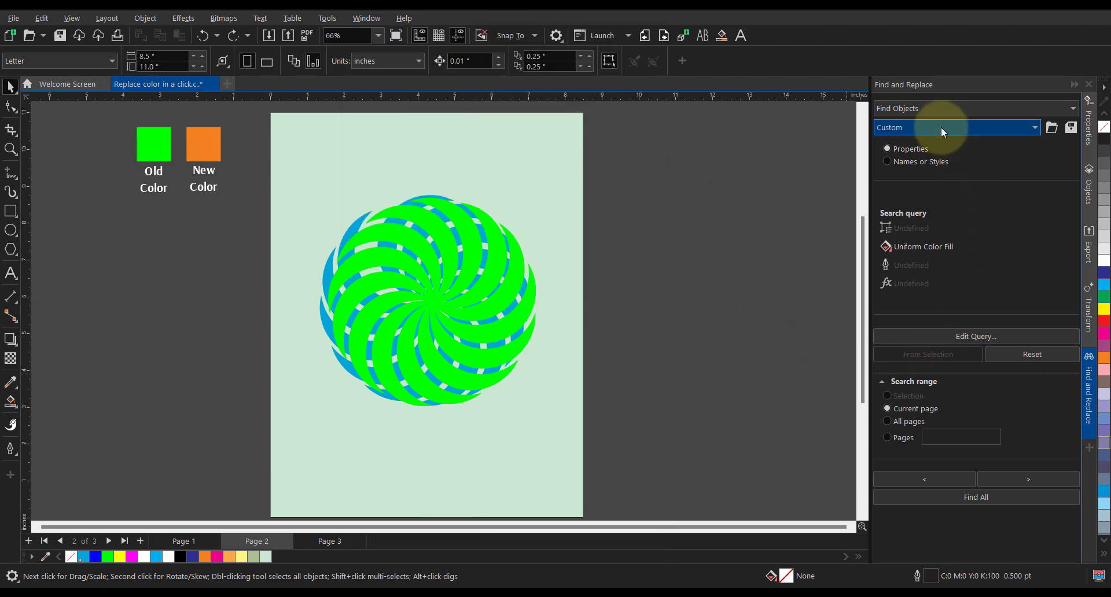
pyautogui.click(940, 106)
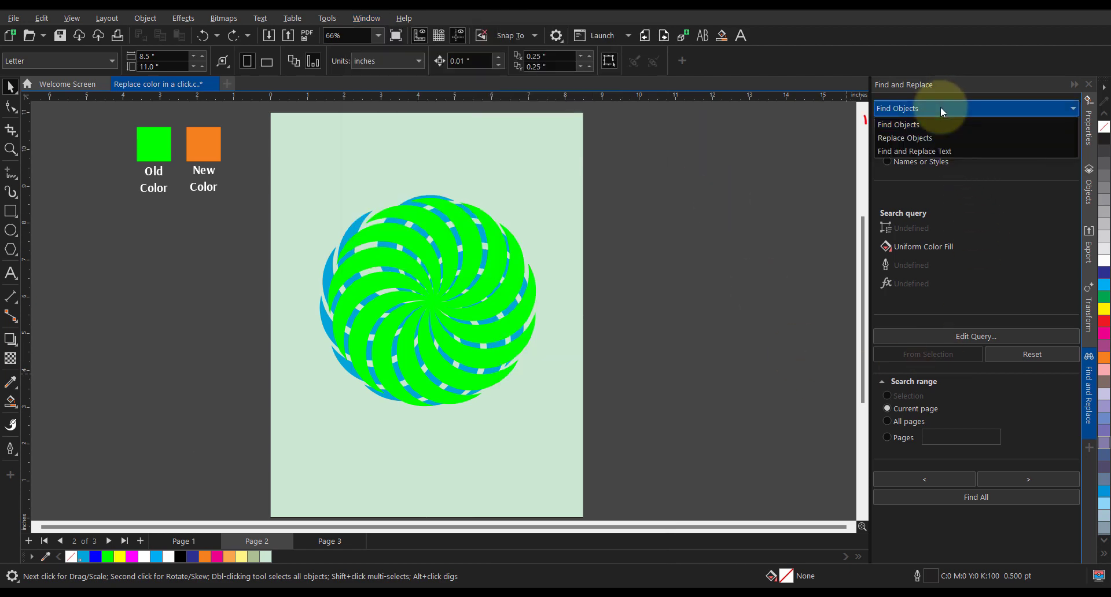
pyautogui.click(915, 126)
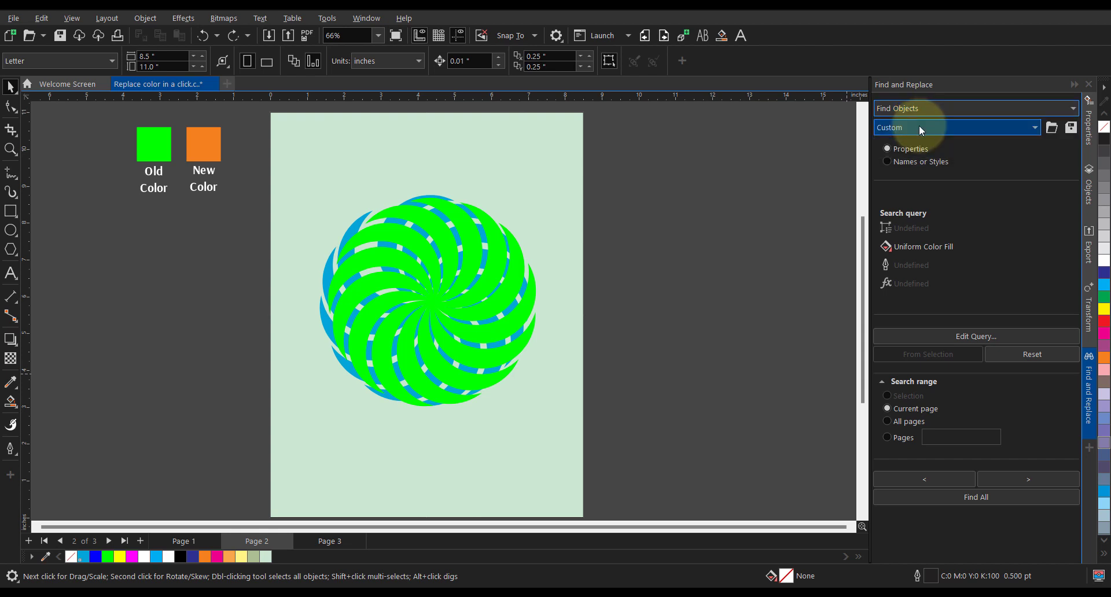
# Edit the object search query to match objects by Uniform Color Fill.
pyautogui.click(956, 337)
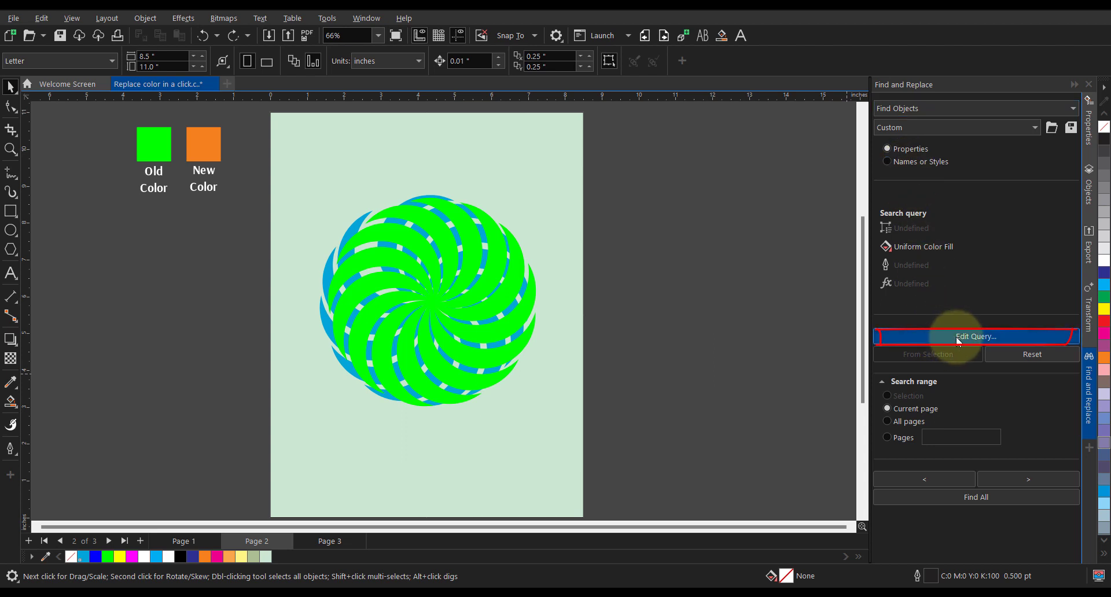
pyautogui.click(956, 337)
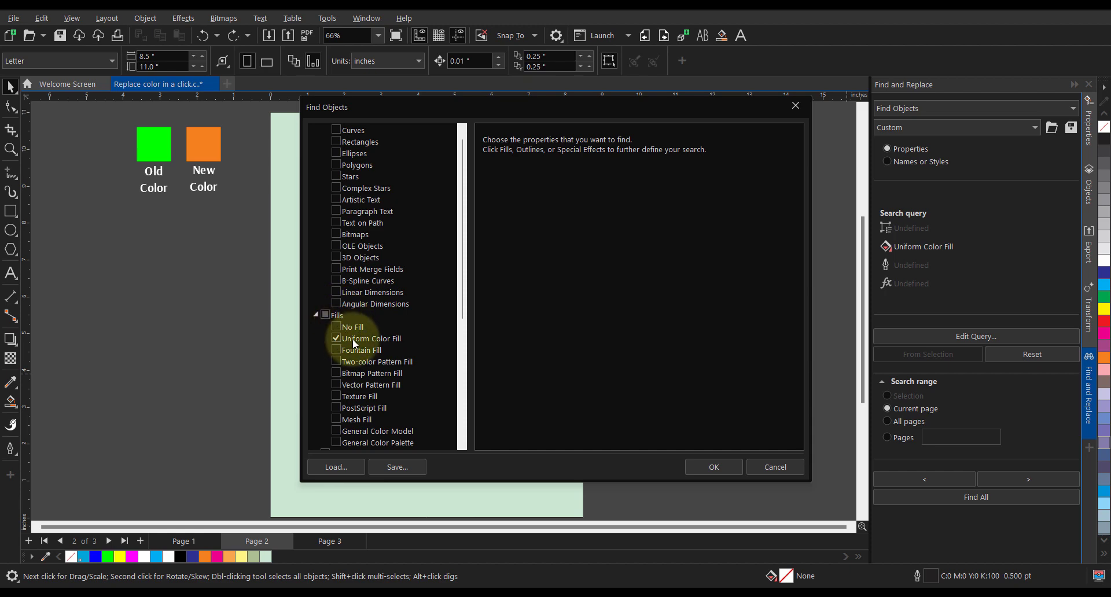
pyautogui.click(352, 339)
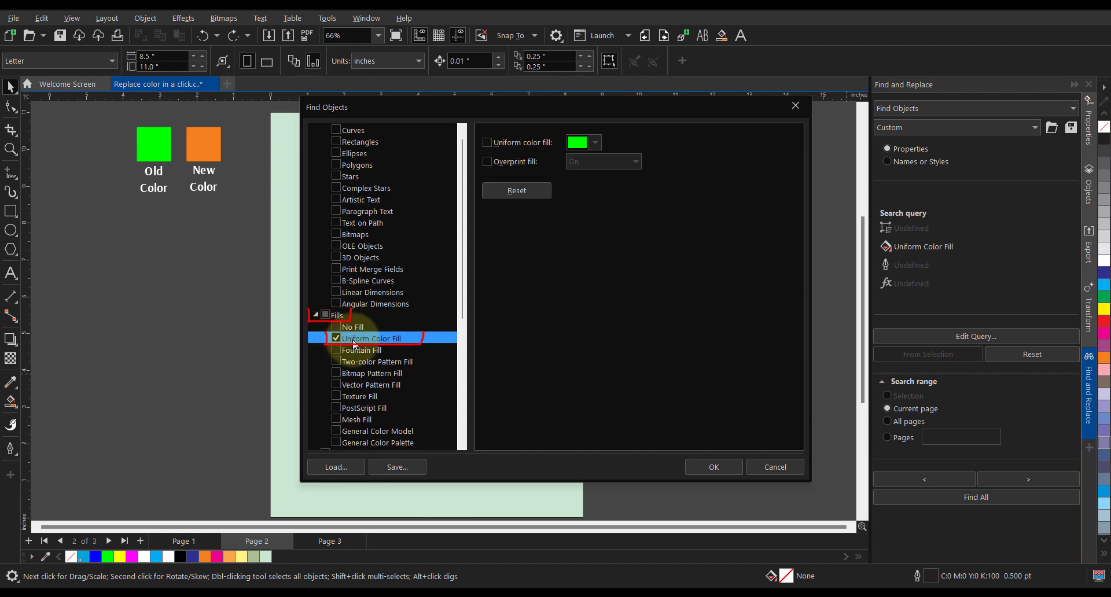
pyautogui.click(516, 142)
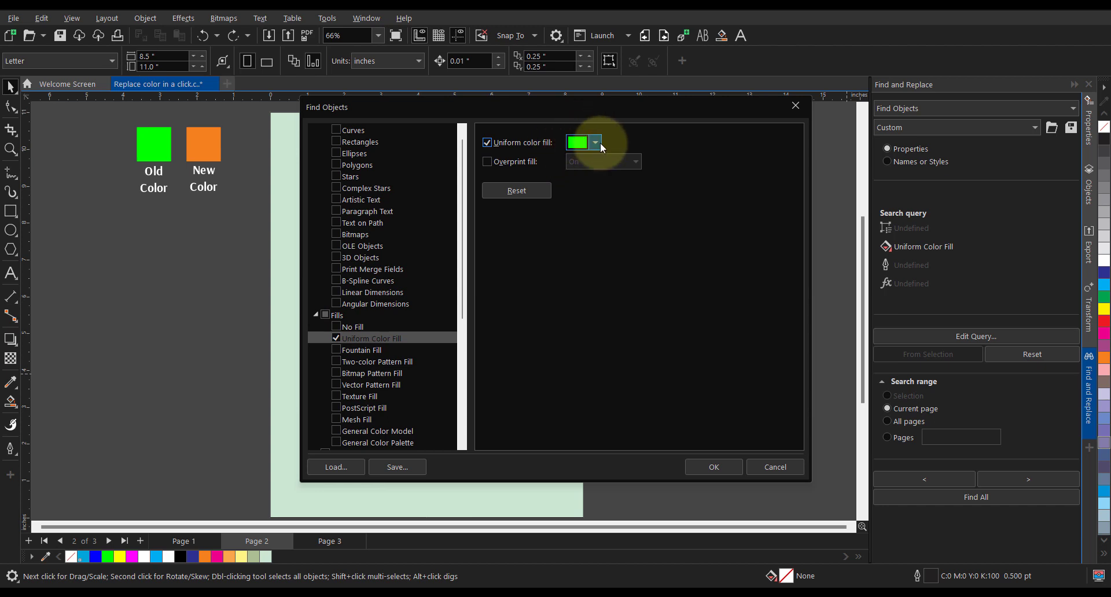
# Sample the spiral's bright green (#00FF00) with the eyedropper as the fill colour and confirm.
pyautogui.moveTo(599, 108); pyautogui.dragTo(807, 120)
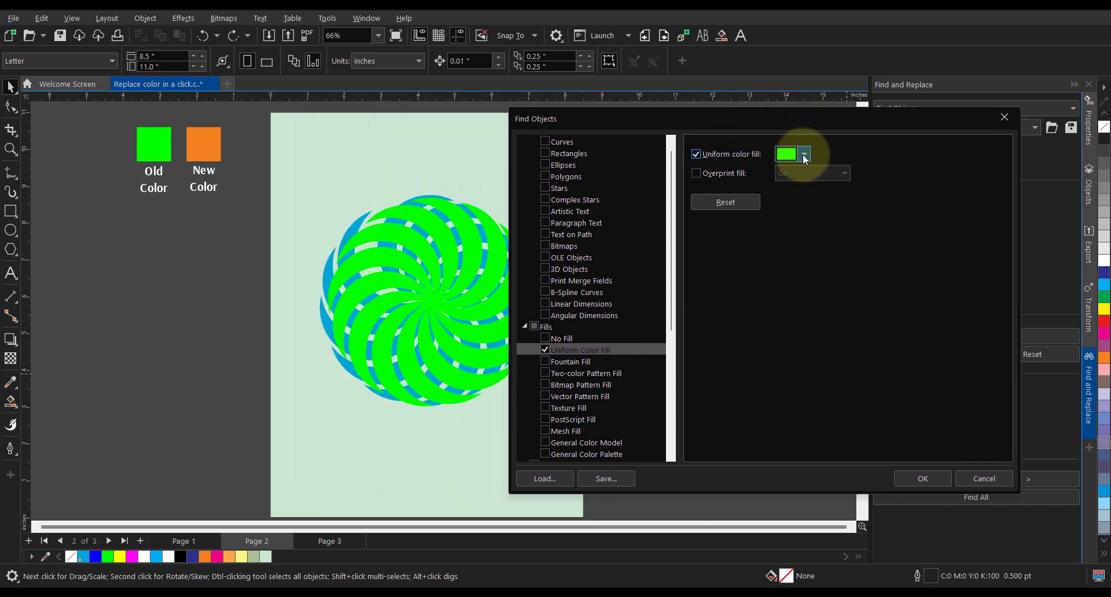
pyautogui.click(804, 154)
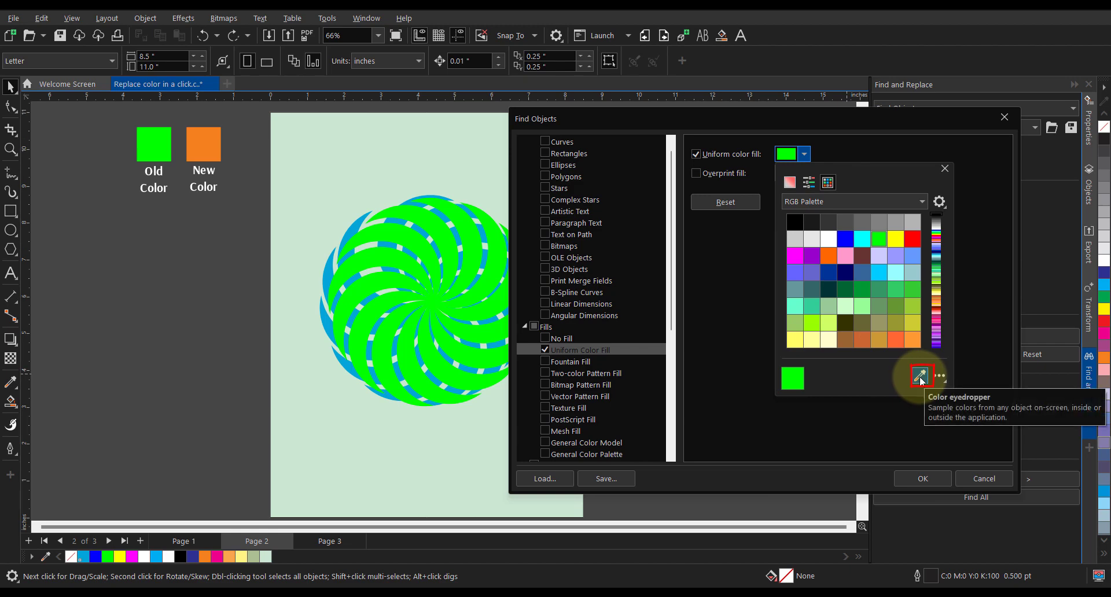
pyautogui.click(920, 377)
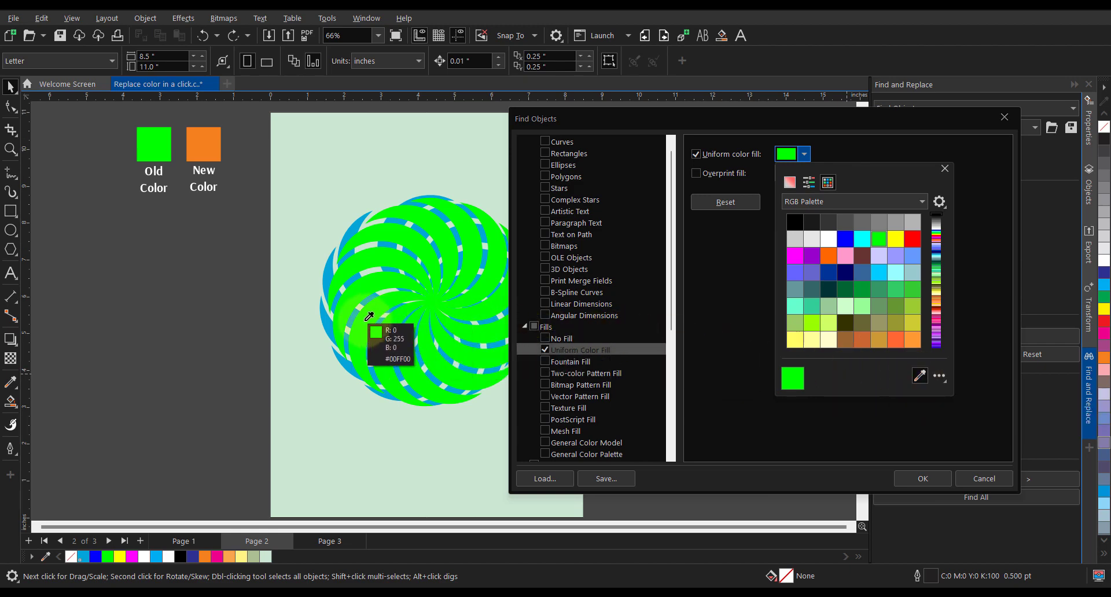
pyautogui.click(368, 317)
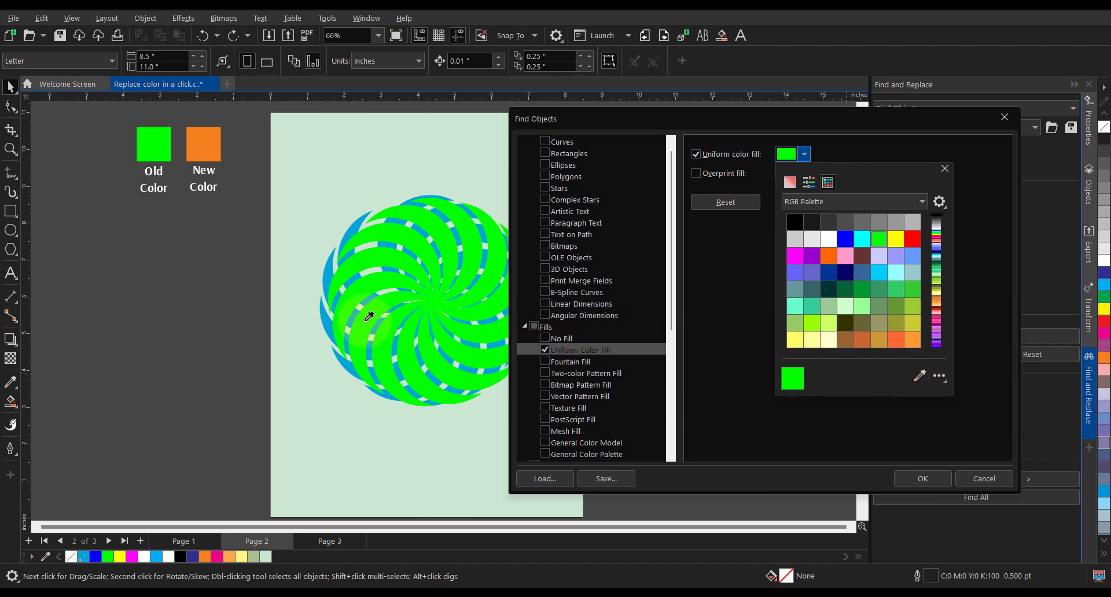
pyautogui.click(906, 478)
# Search all pages and verify the 13 green swirl arms found on Page 2, undoing the test move.
pyautogui.click(908, 477)
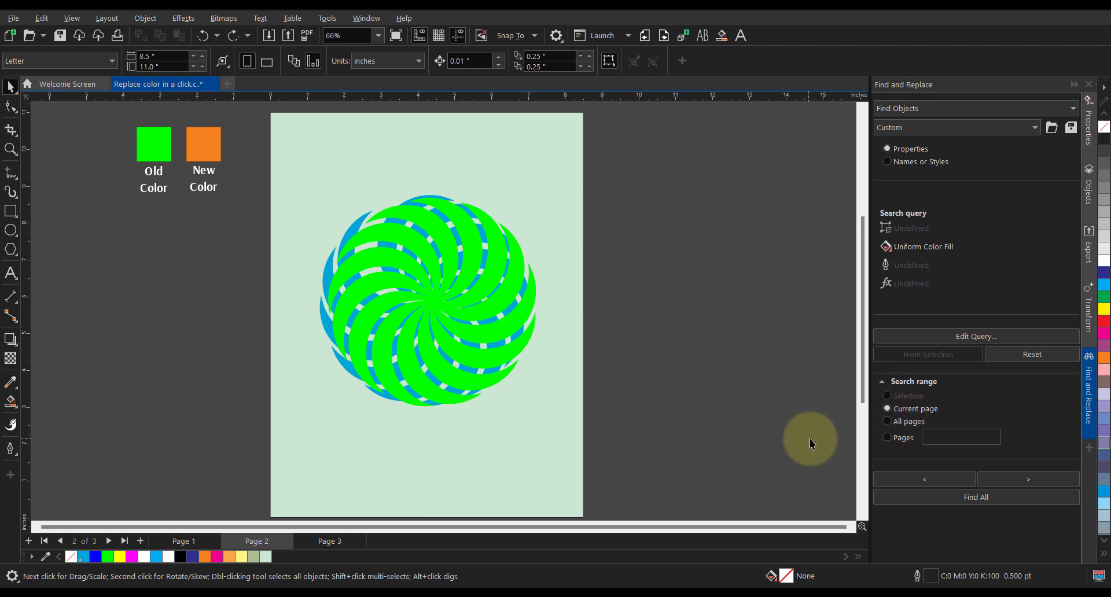
pyautogui.click(904, 423)
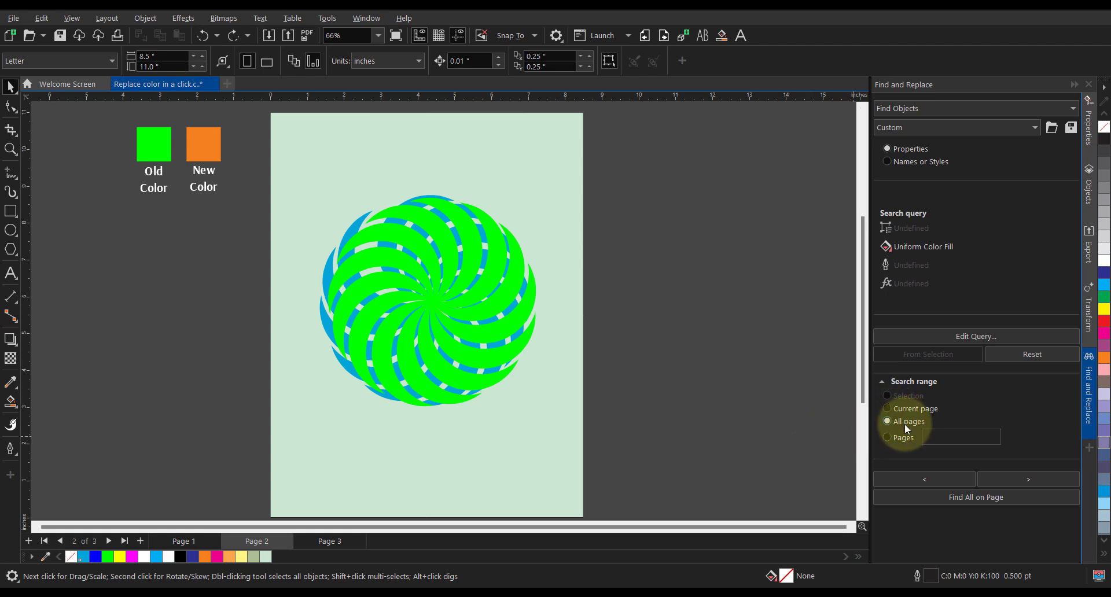
pyautogui.click(961, 502)
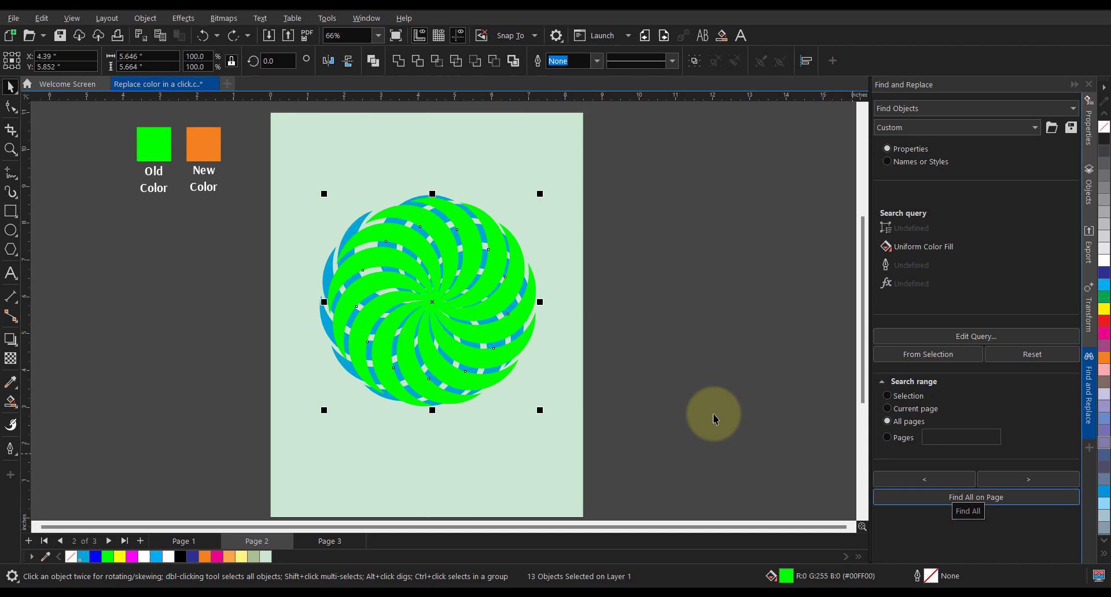
pyautogui.moveTo(500, 321); pyautogui.dragTo(741, 324)
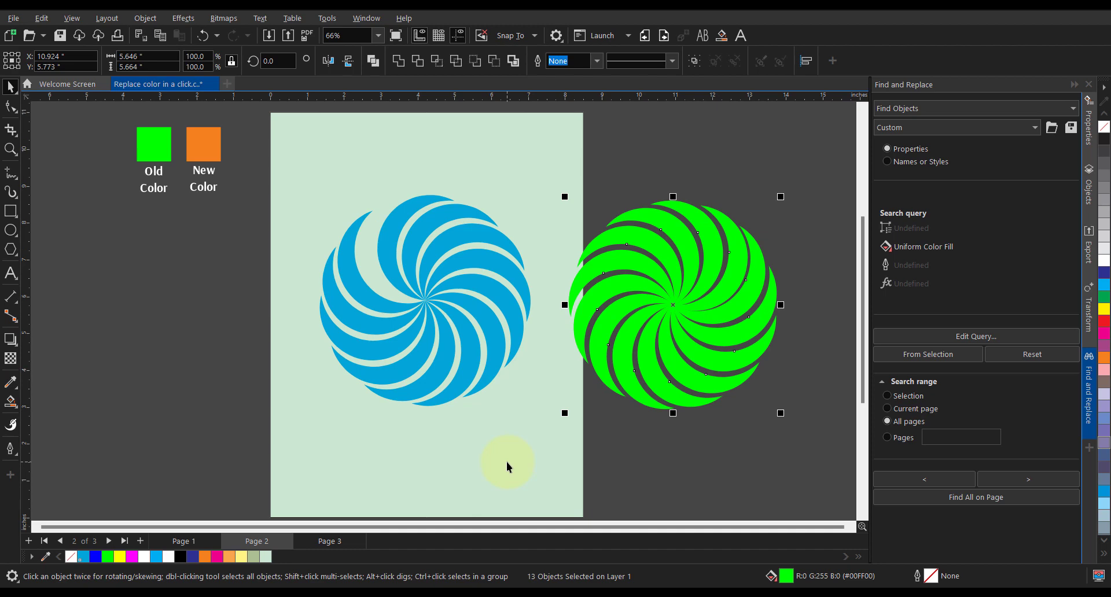
pyautogui.hotkey('ctrl', 'z')
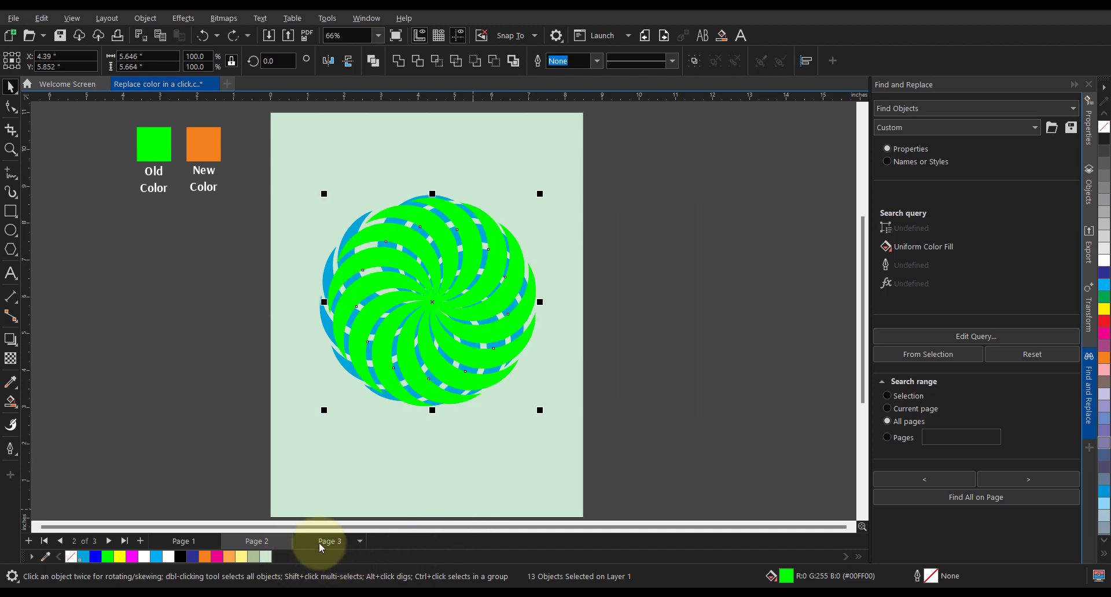
# Check the 5 green pieces found on Page 3, undoing the test move.
pyautogui.click(318, 543)
pyautogui.click(978, 500)
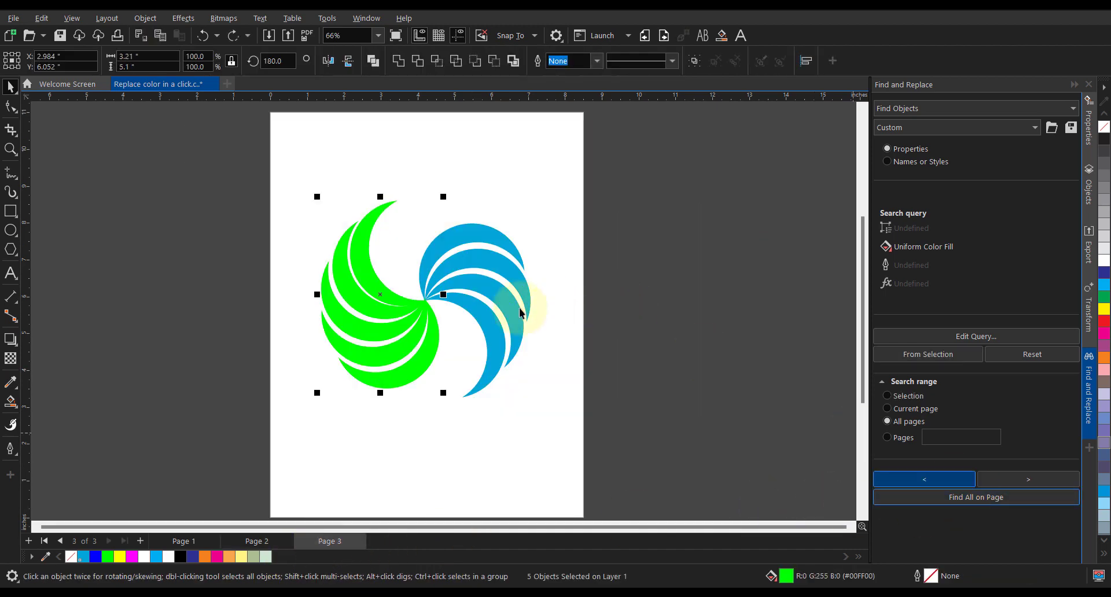
pyautogui.moveTo(407, 328); pyautogui.dragTo(284, 339)
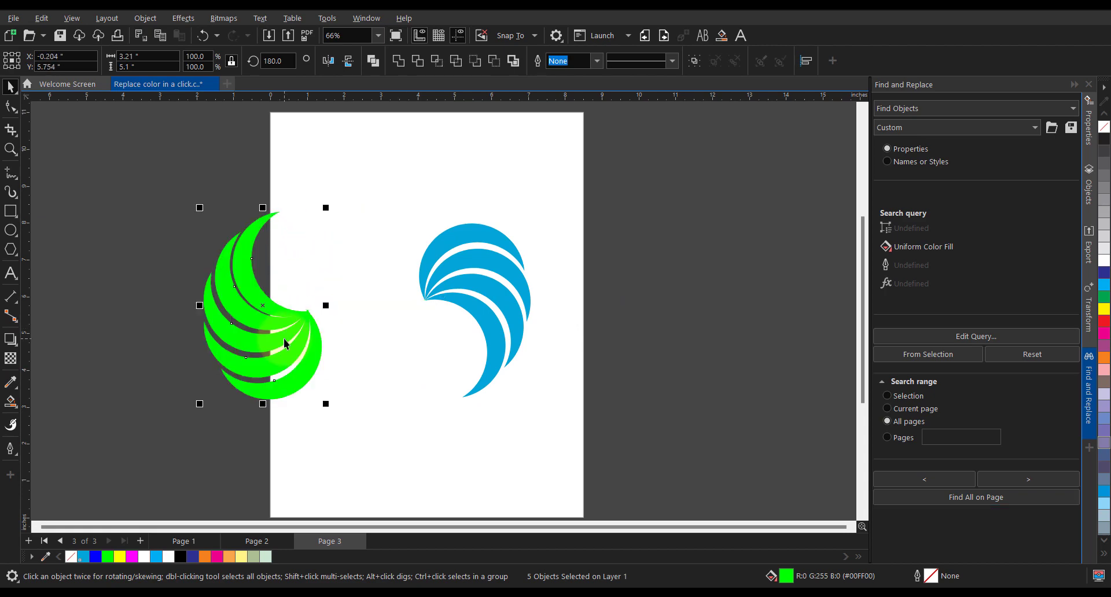
pyautogui.hotkey('ctrl', 'z')
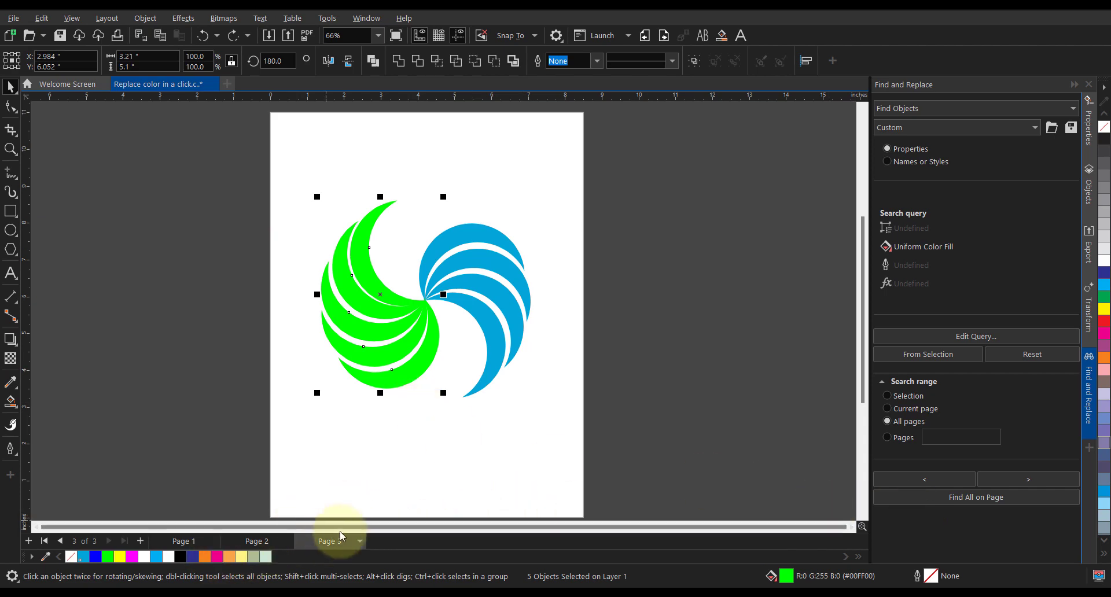
# Select all 13 green swirl arms on Page 2 and fill them orange from the palette.
pyautogui.click(267, 543)
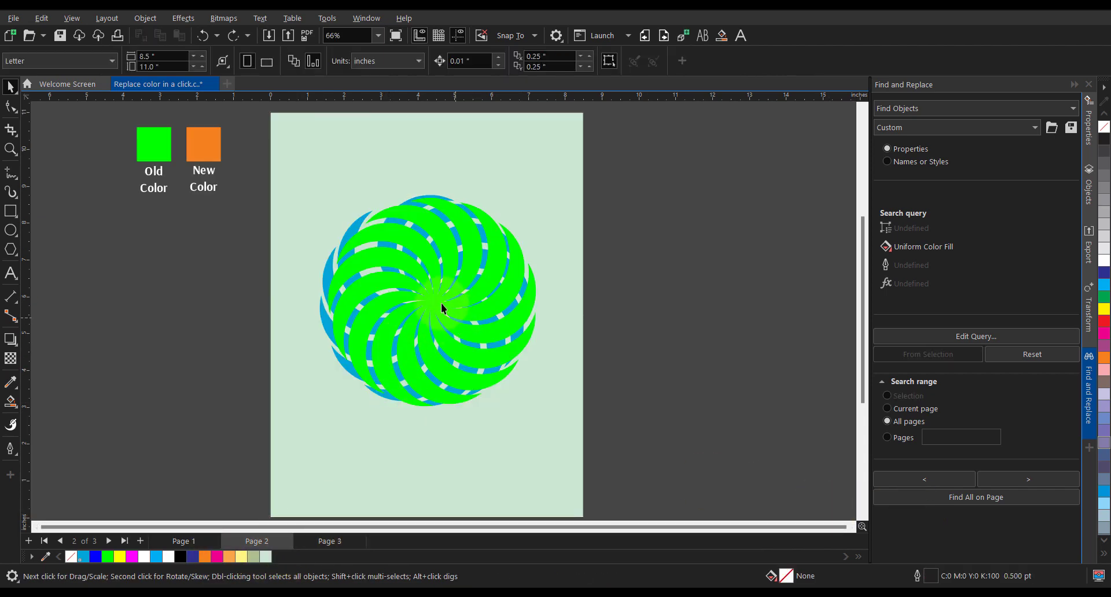
pyautogui.click(972, 495)
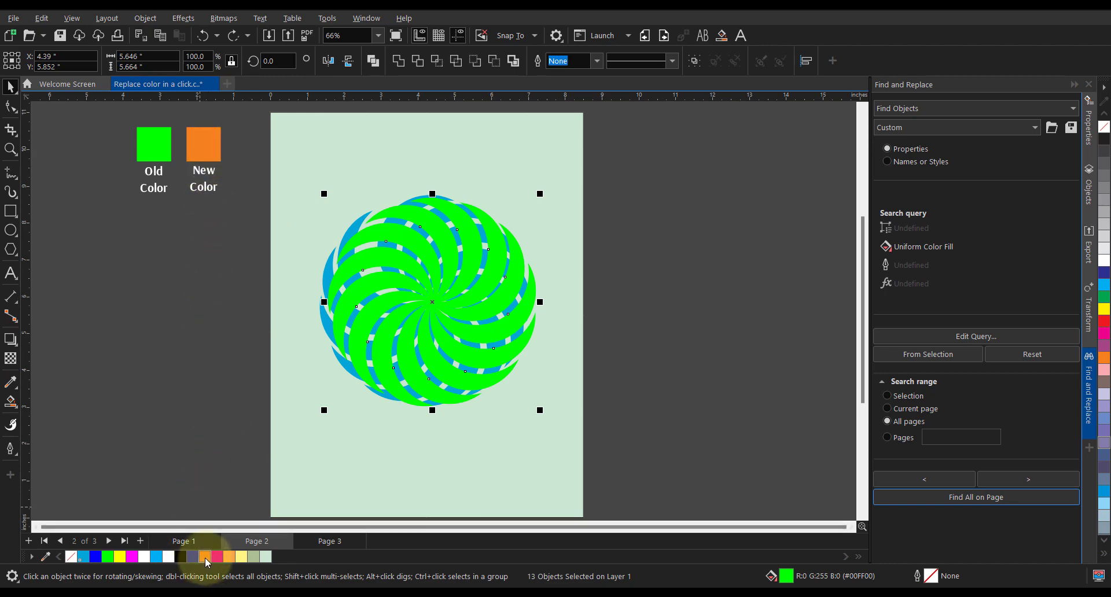
pyautogui.click(205, 556)
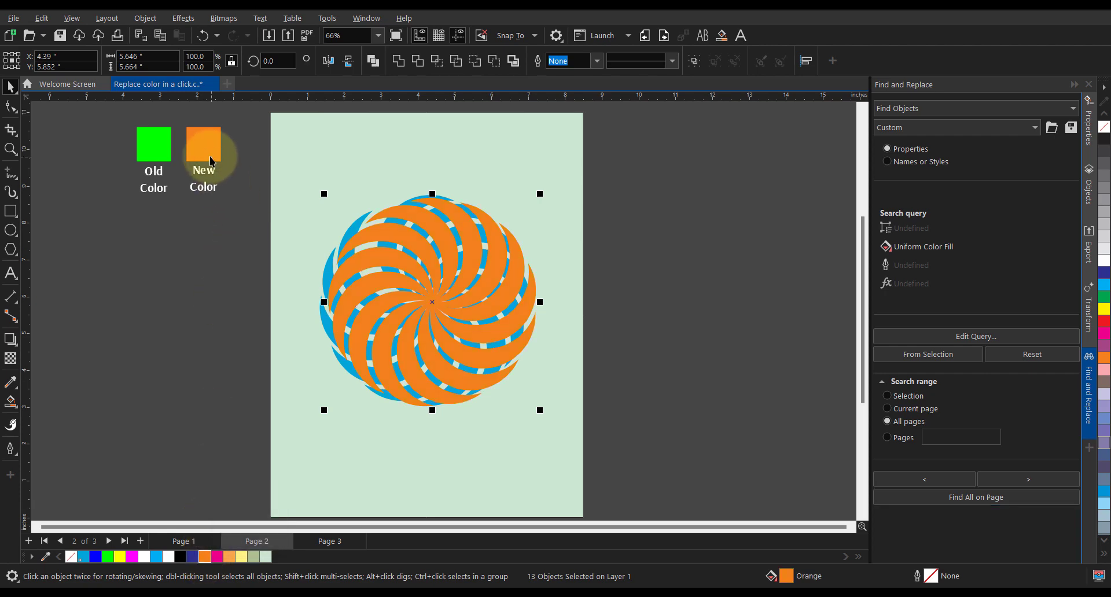
pyautogui.press('Escape')
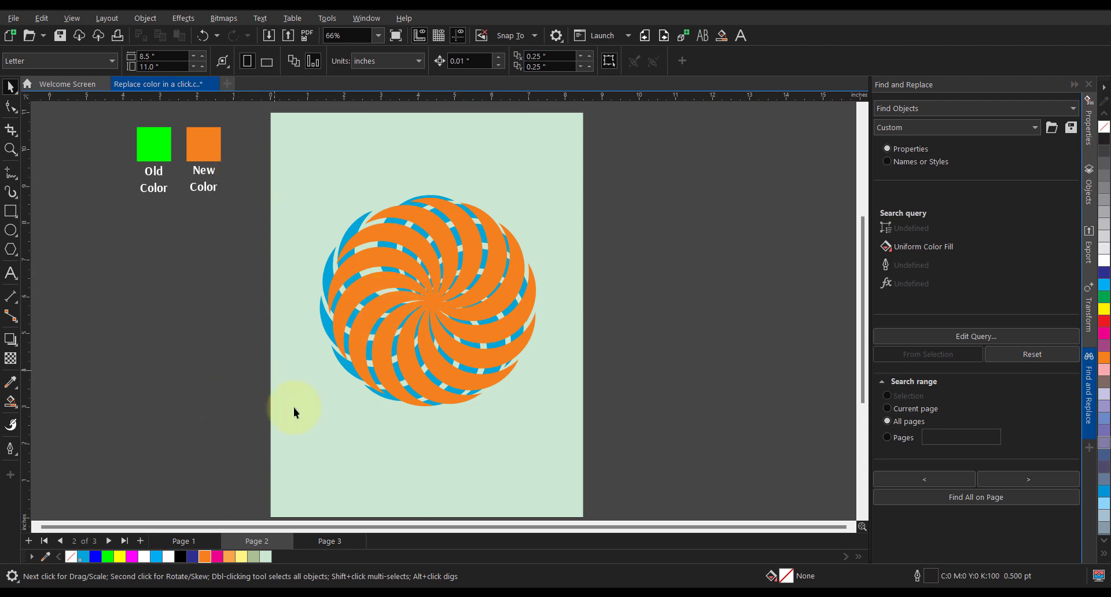
pyautogui.click(317, 539)
pyautogui.click(970, 496)
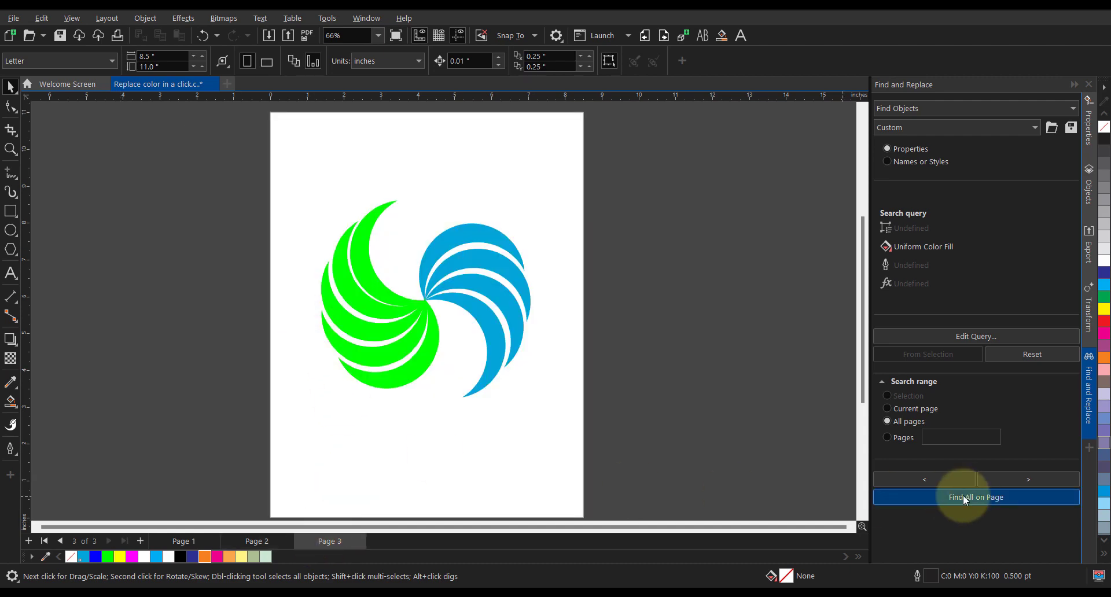